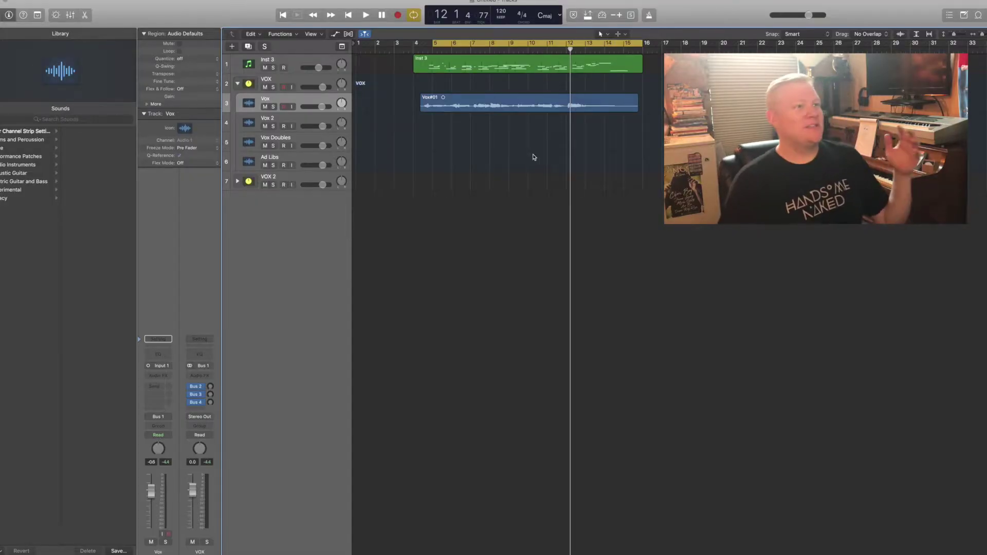
Return the playhead to bar 4 and play the uncorrected vocal, stopping near bar 15.
left_click(422, 48)
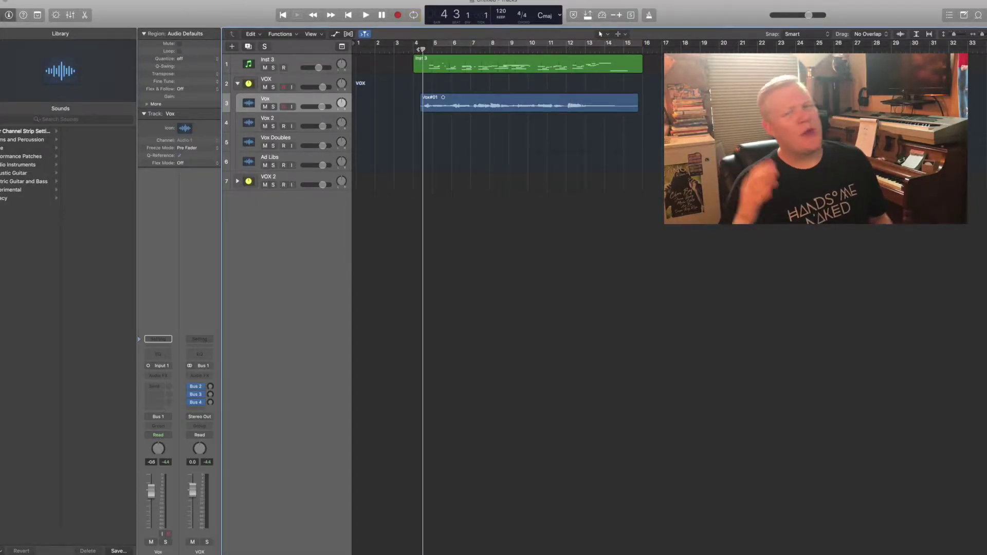
key("comma")
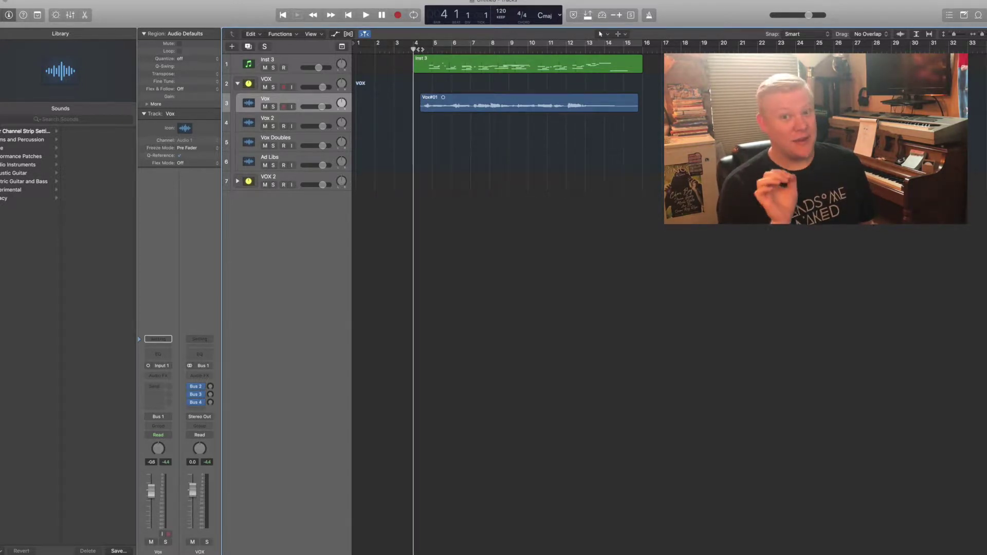
key("space")
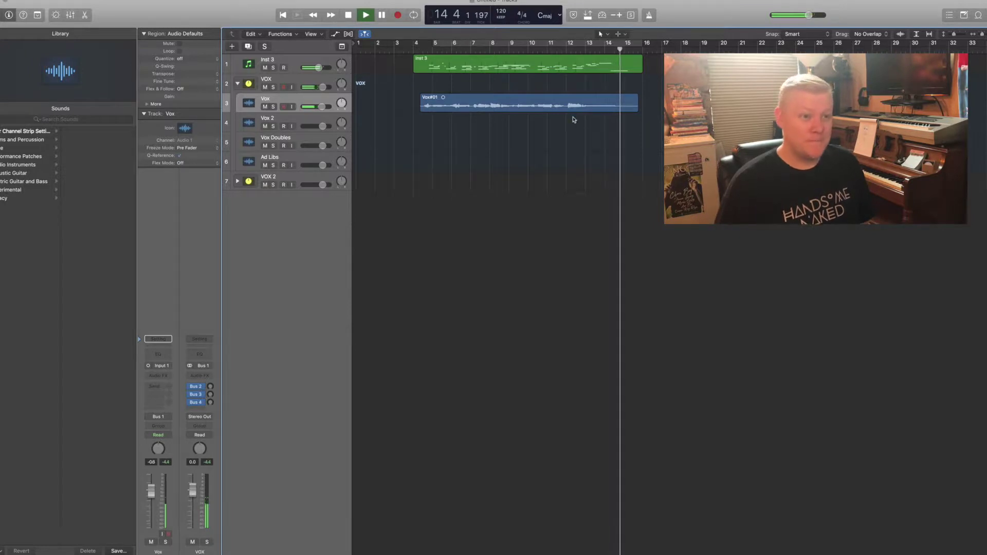
key("space")
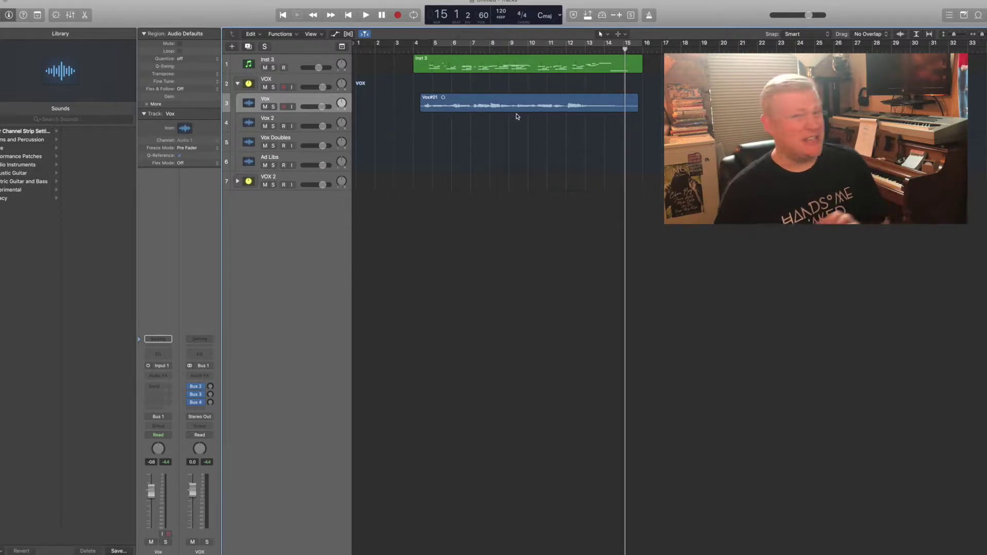
Insert a mono Pitch Correction plug-in on the Vox track and centre its window.
left_click(164, 377)
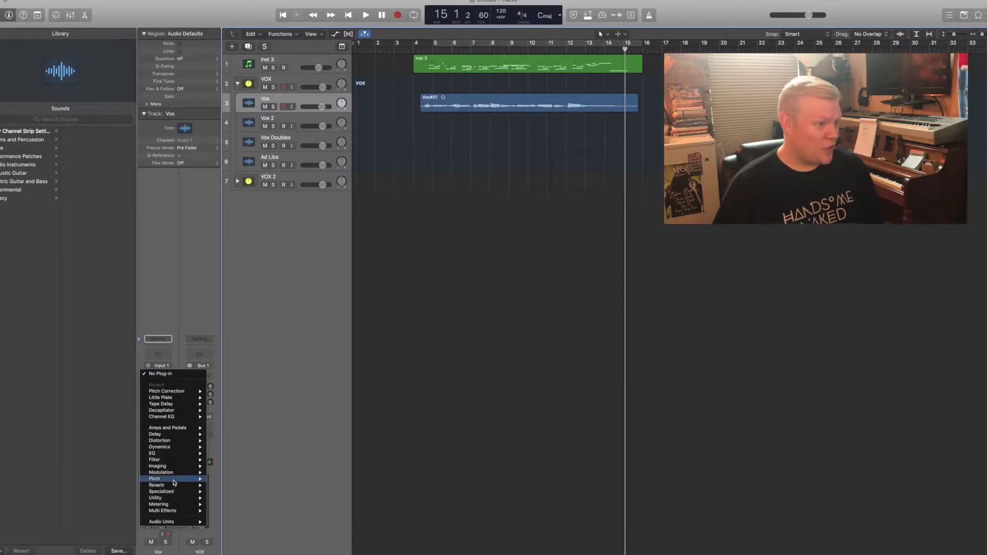
mouse_move(176, 483)
mouse_move(221, 482)
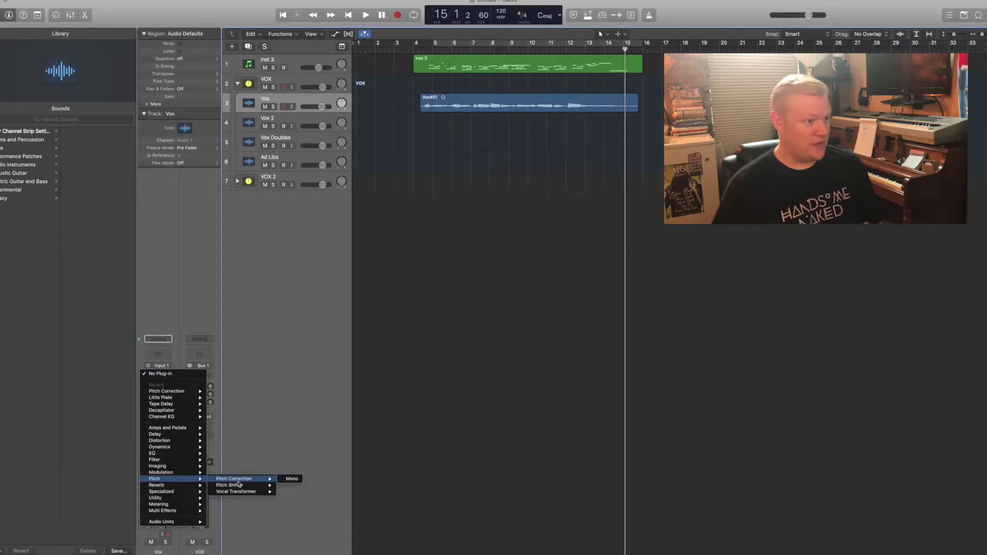
left_click(291, 482)
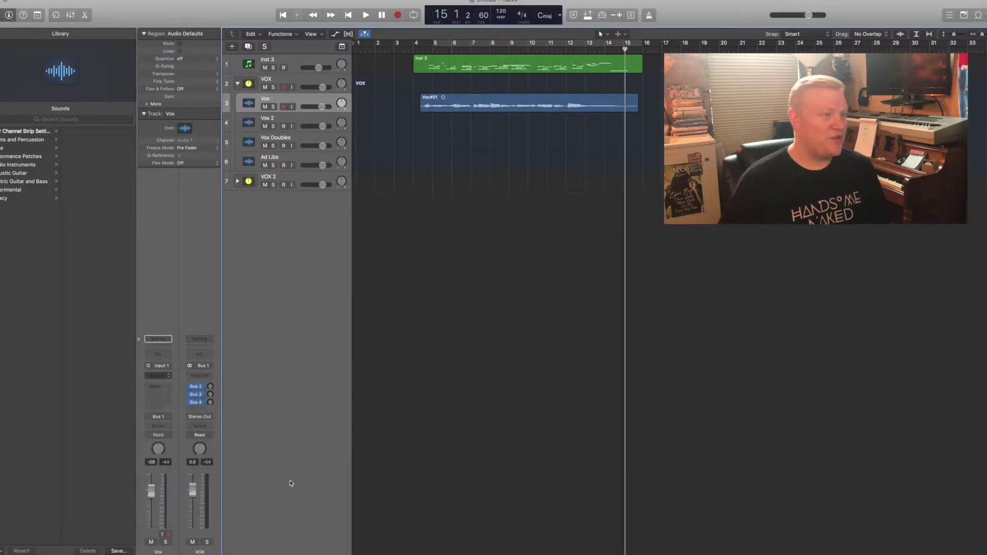
left_click_drag(148, 14, 641, 249)
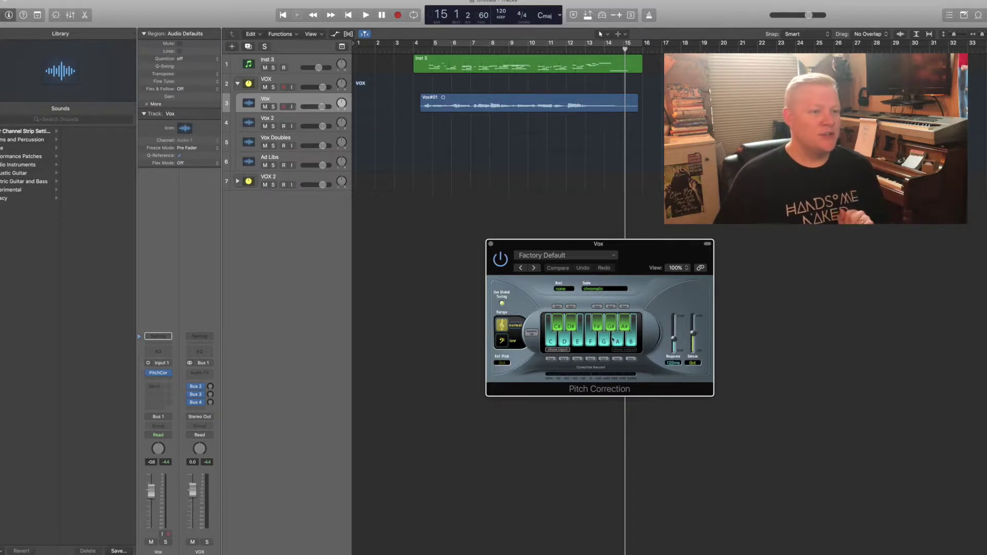
Exclude C, D, F, G and A# from the Pitch Correction notes.
left_click(550, 339)
left_click(564, 341)
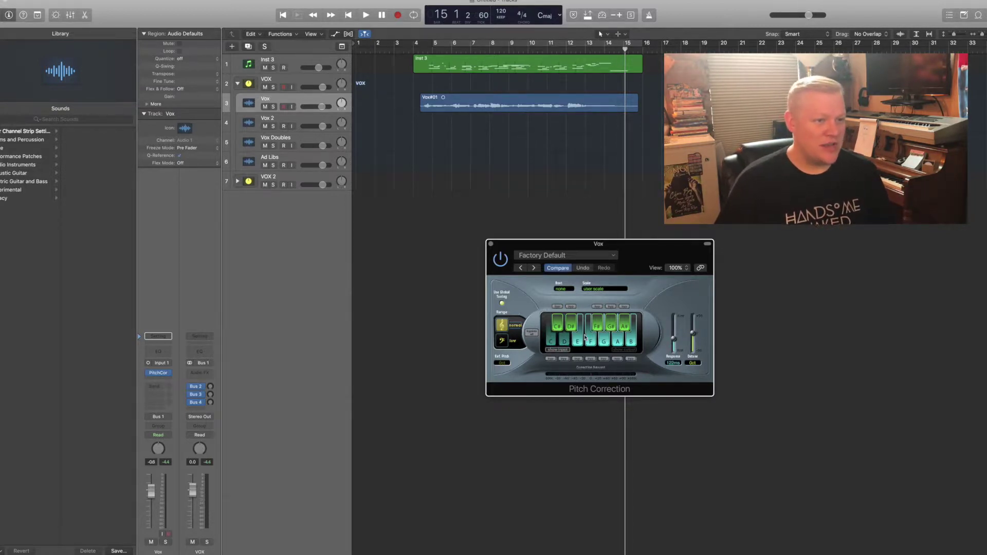
left_click(592, 340)
left_click(604, 340)
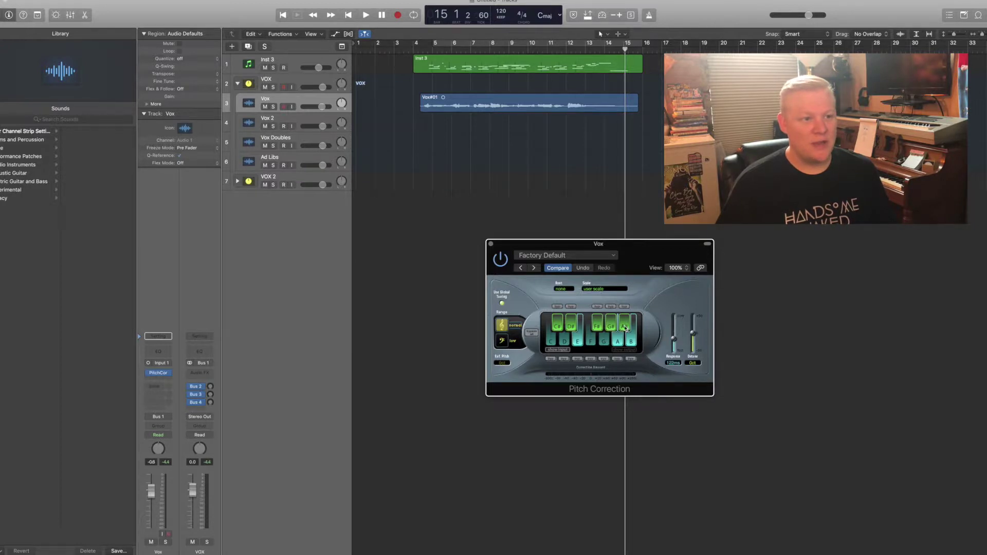
left_click(626, 328)
Choose a major scale rooted on E, set Response to 676ms, and leave Range on normal.
left_click(598, 290)
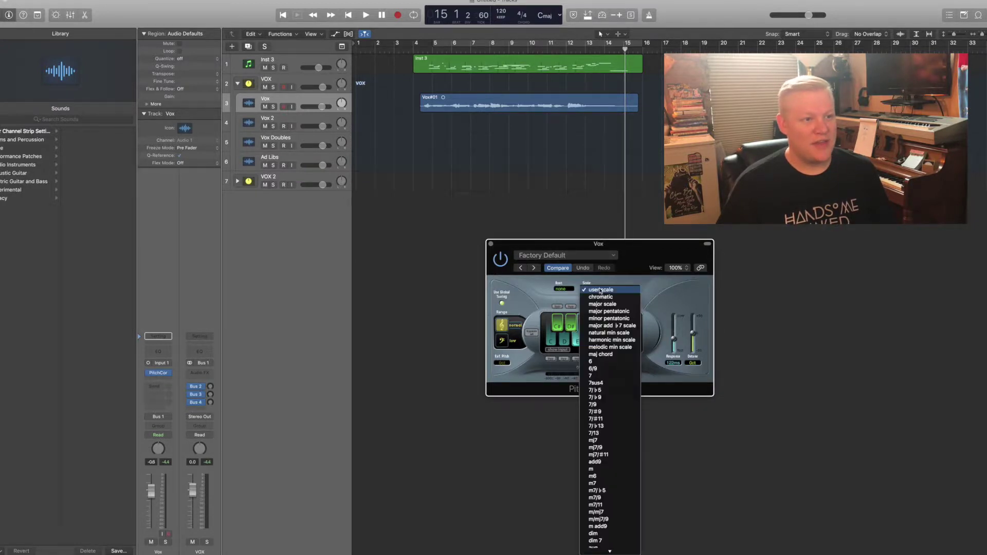
left_click(615, 304)
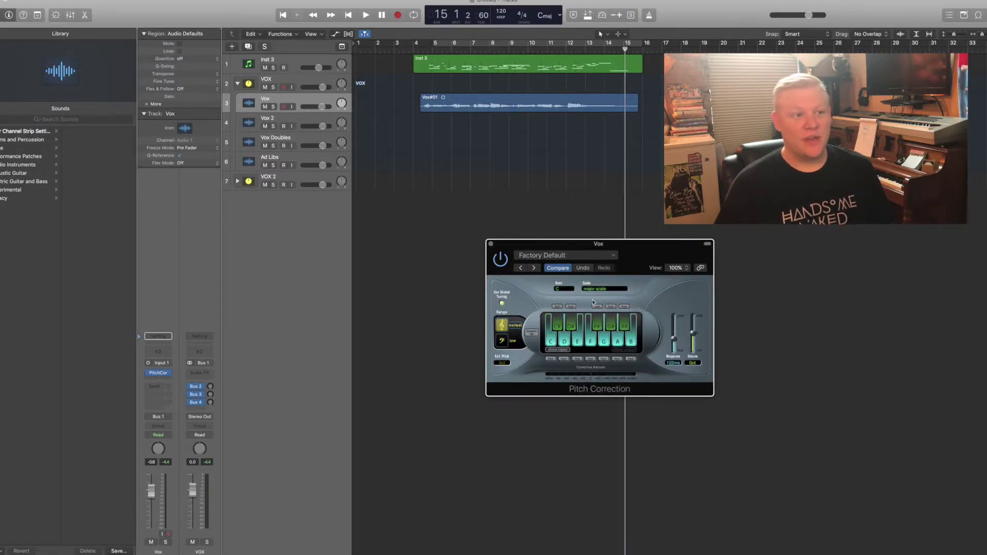
left_click(564, 292)
left_click(564, 319)
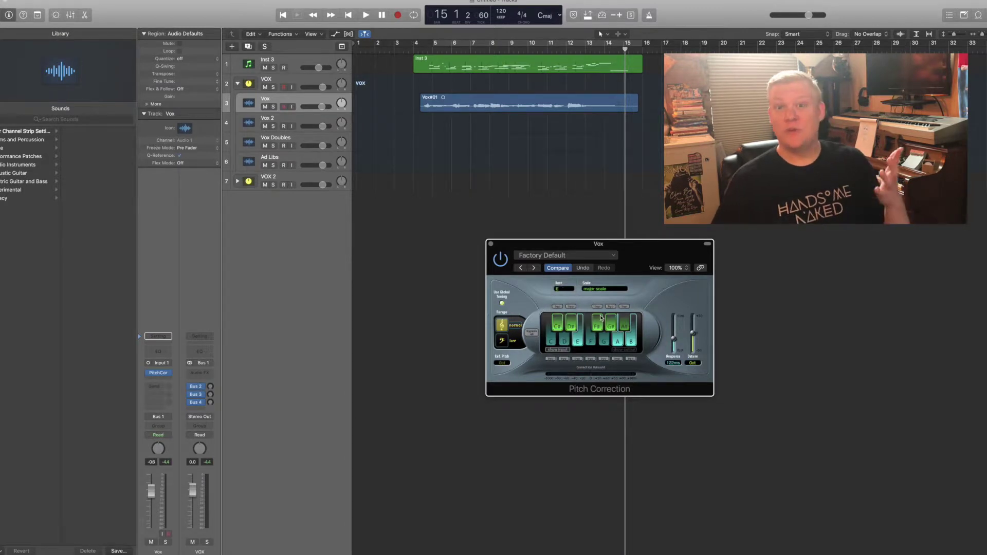
left_click_drag(674, 338, 676, 323)
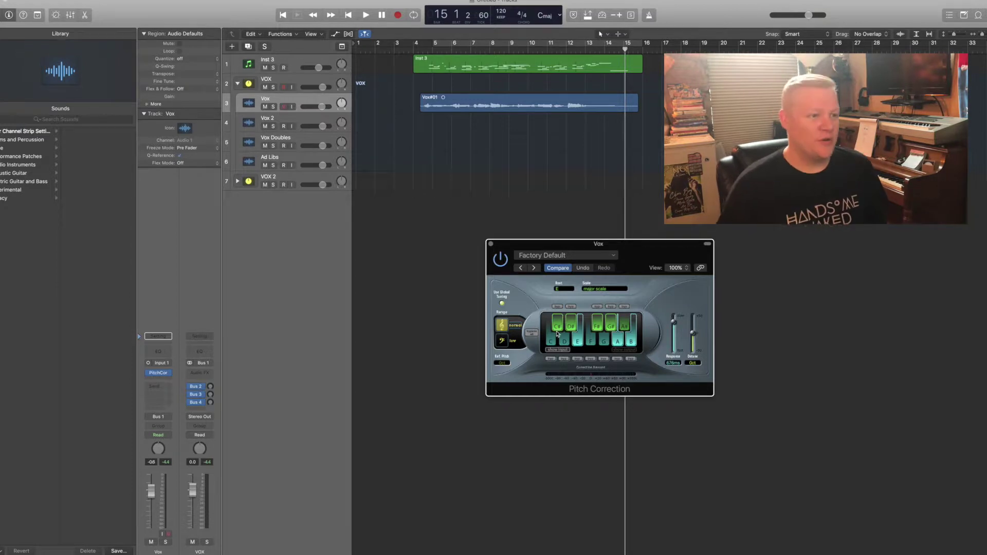
left_click(511, 341)
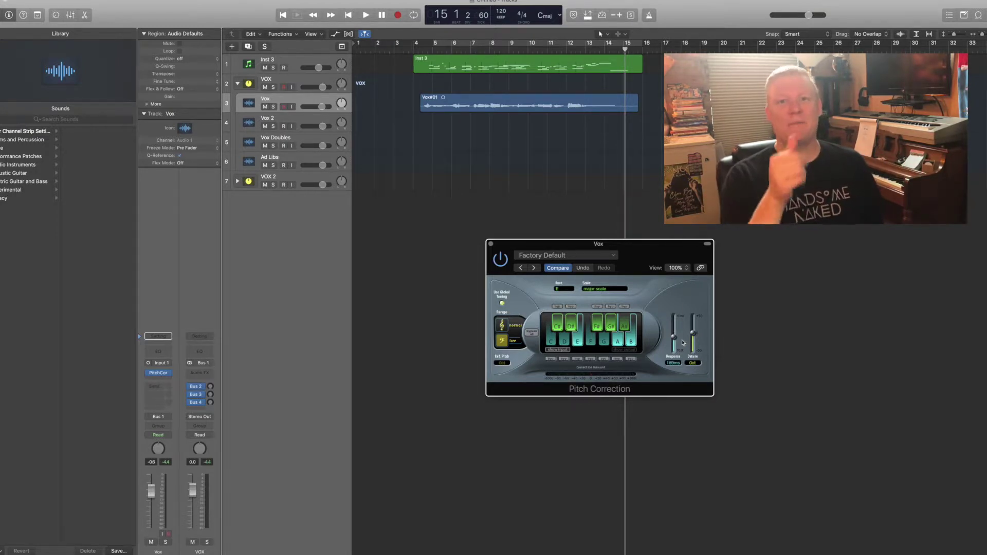
left_click(514, 327)
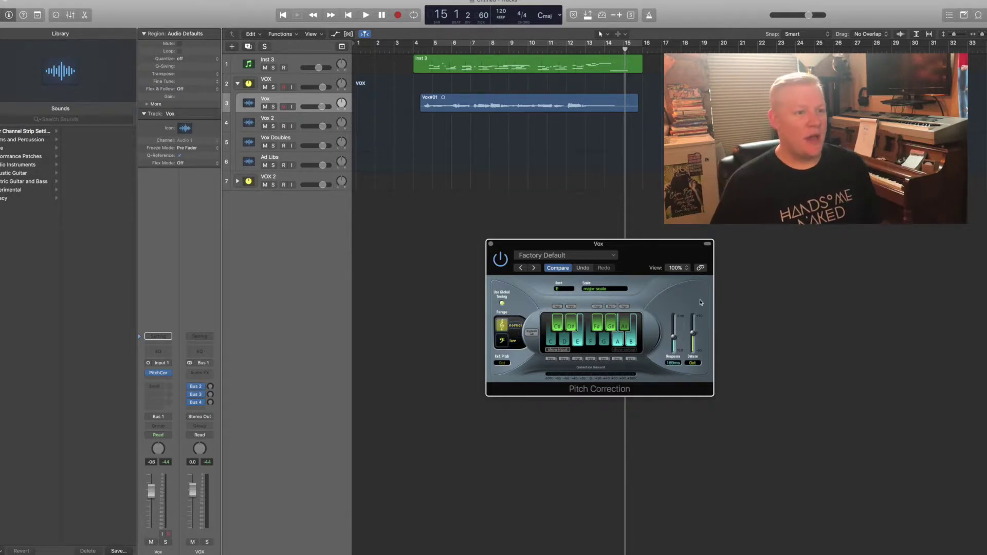
Raise the Pitch Correction response to 999ms.
left_click_drag(677, 340, 674, 316)
left_click(425, 50)
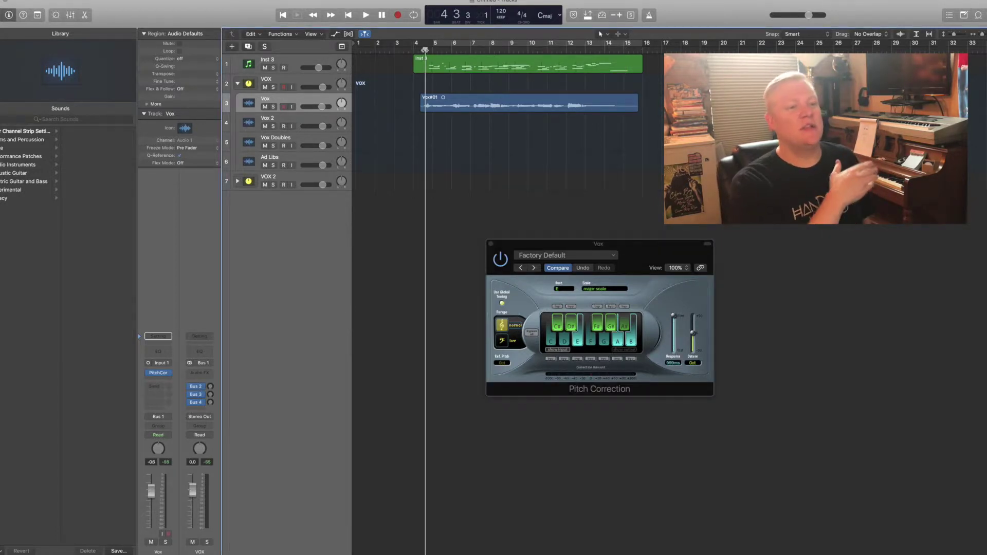
left_click(674, 305)
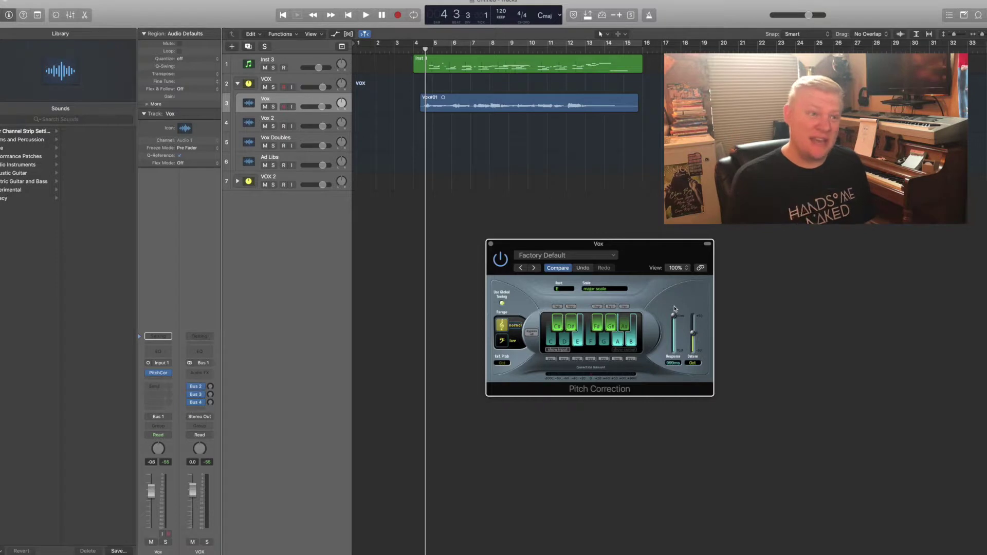
Play the vocal twice to hear the slow correction, then return the playhead near bar 4.
key("space")
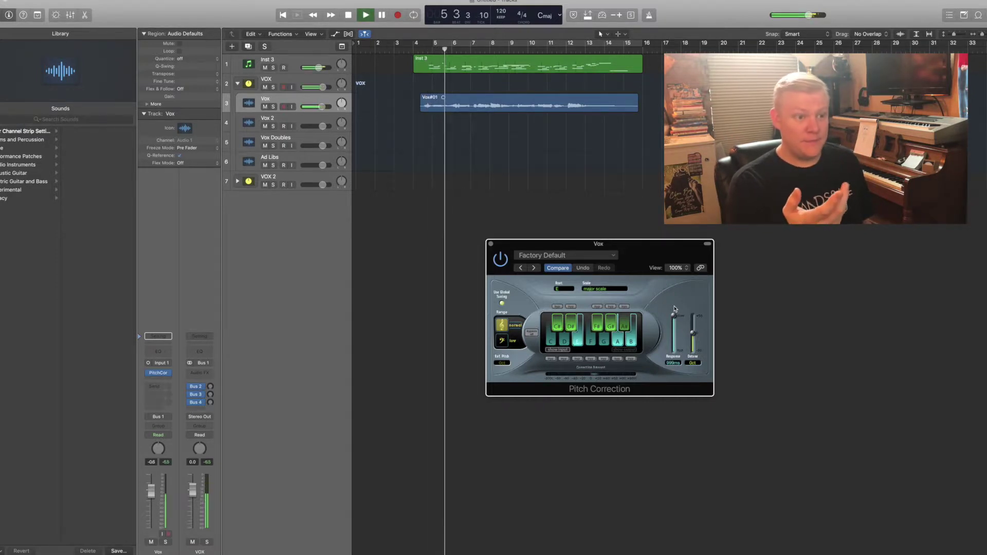
key("space")
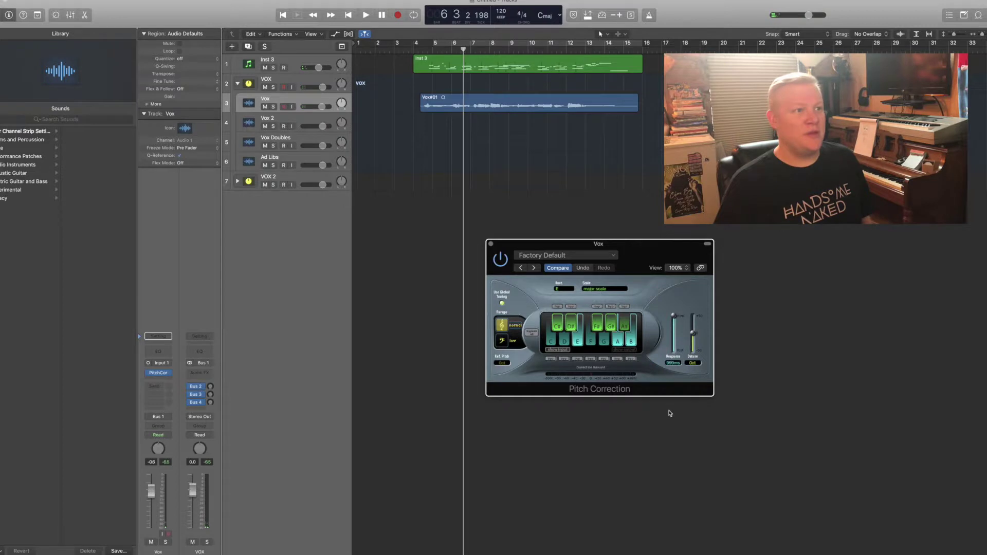
key("space")
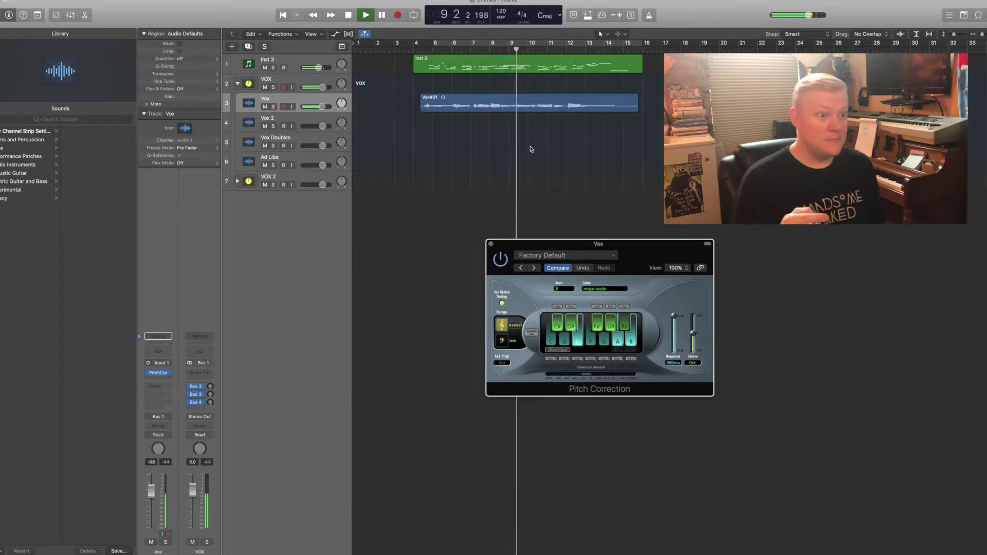
key("space")
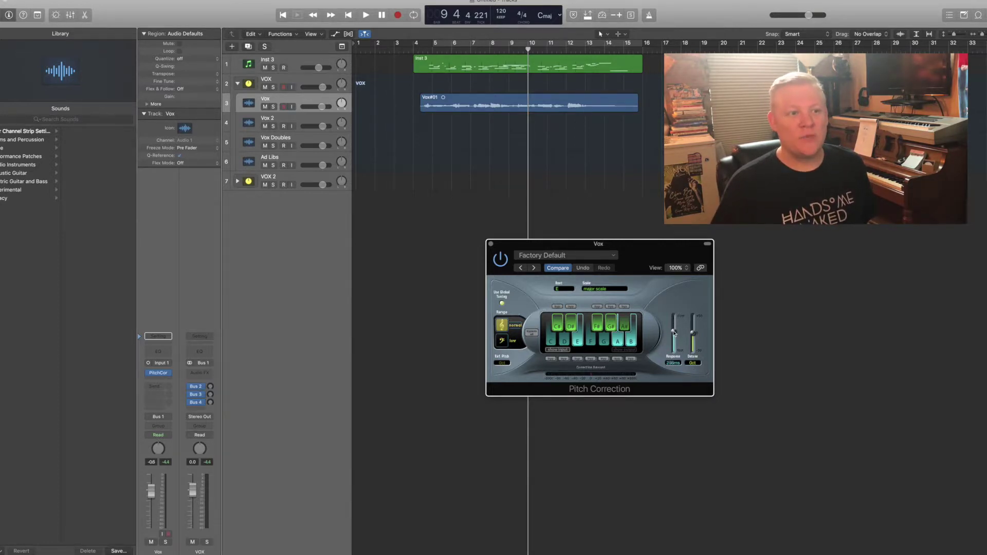
left_click(428, 51)
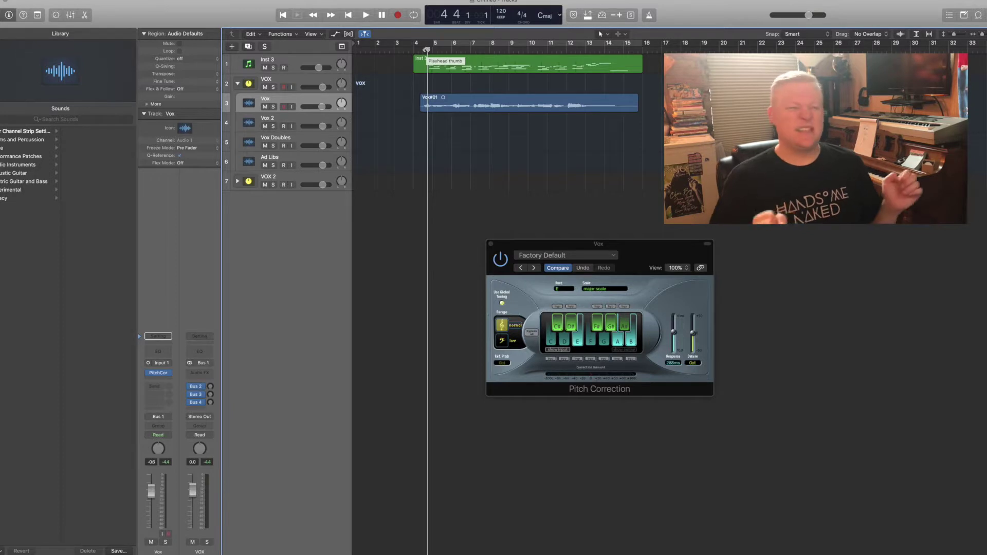
Play the vocal while lowering the response from 288ms to 72.9ms, then stop.
key("space")
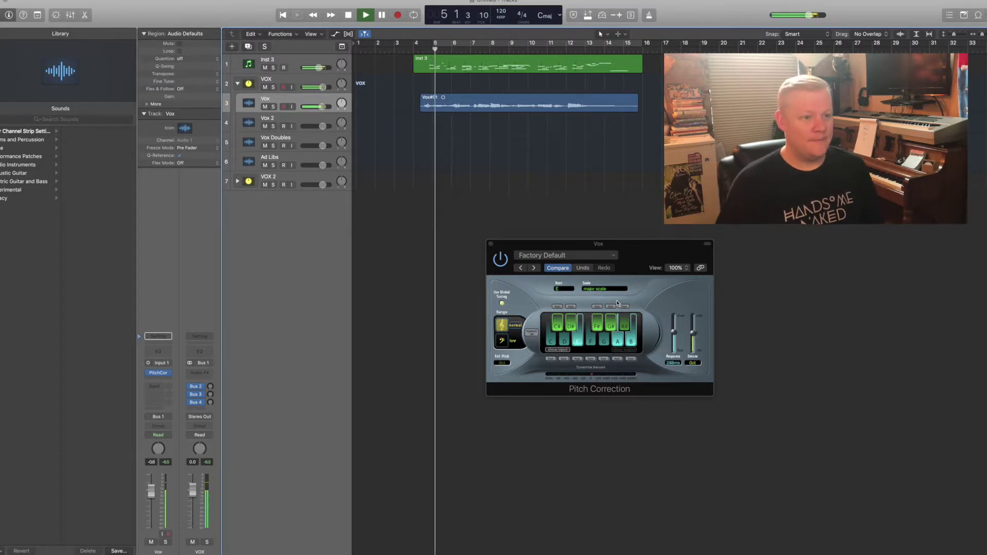
left_click_drag(673, 333, 677, 345)
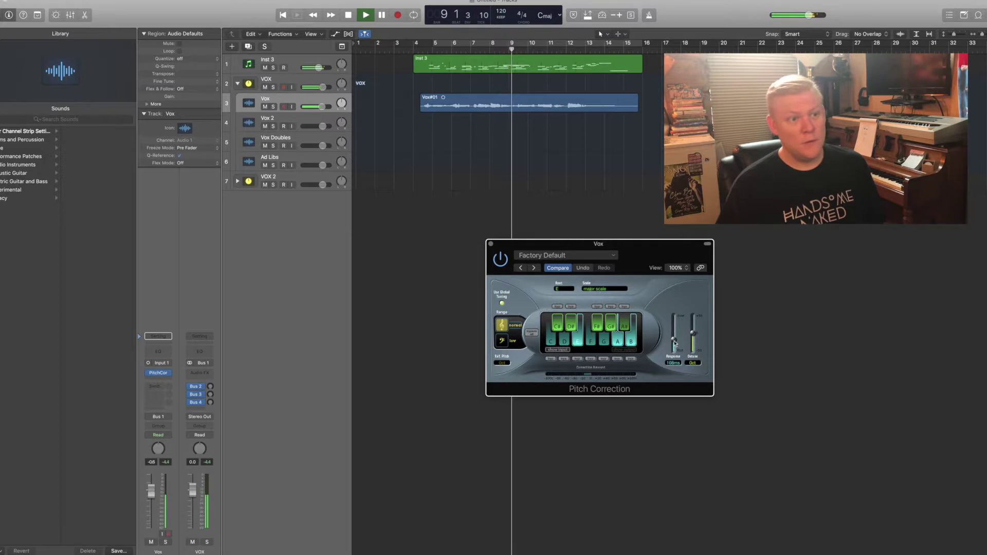
left_click_drag(676, 343, 673, 343)
key("space")
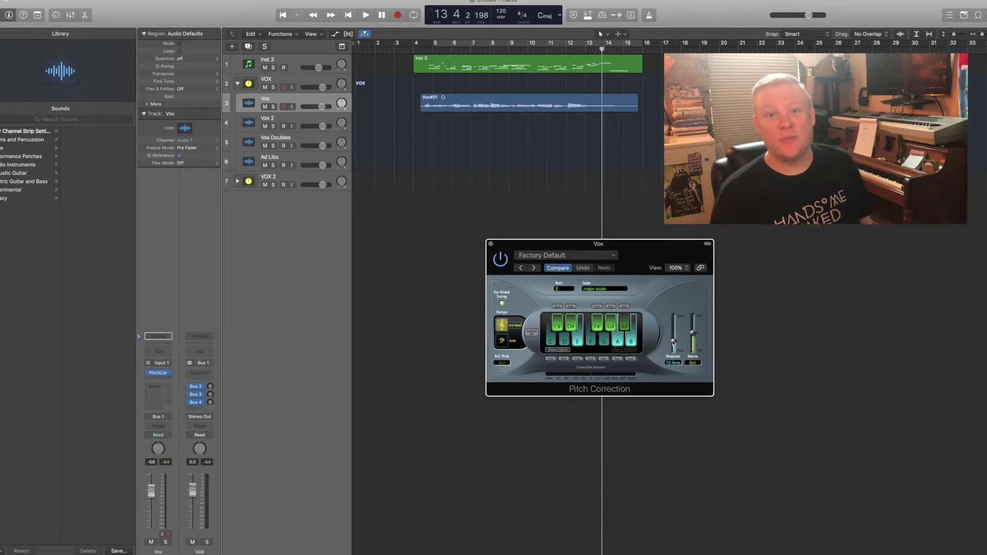
Drop the response to 0 ms and play the hard-tuned vocal from bar 4.
left_click_drag(674, 343, 674, 353)
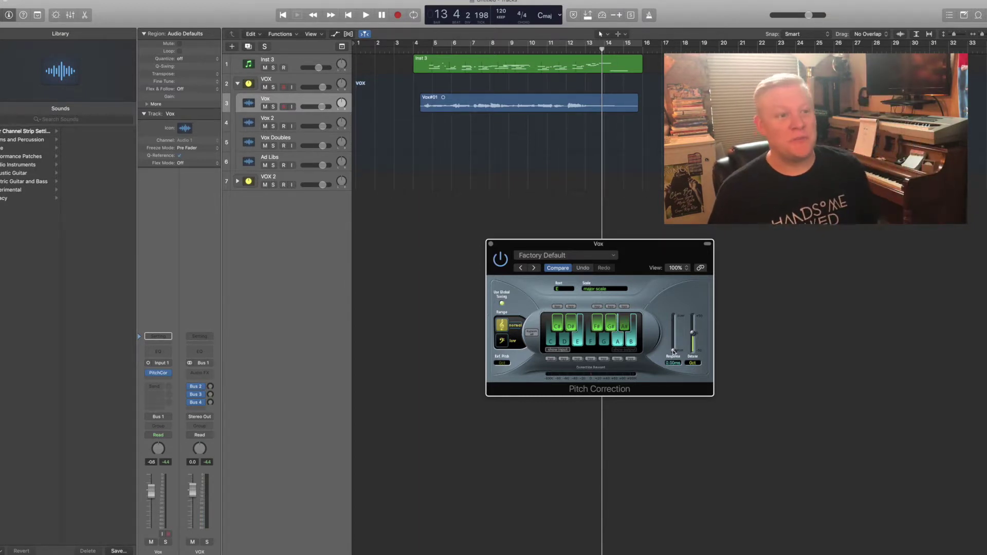
left_click(424, 50)
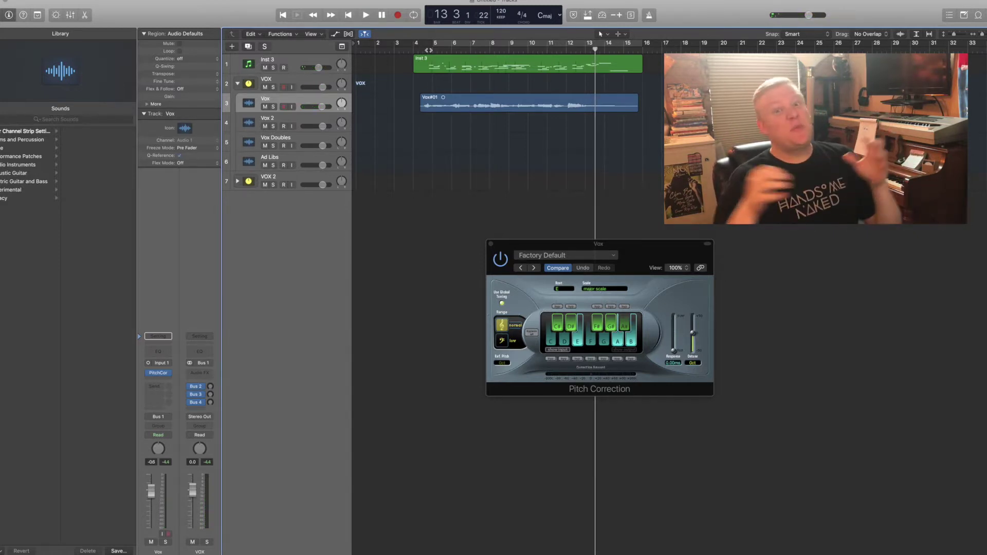
left_click(674, 353)
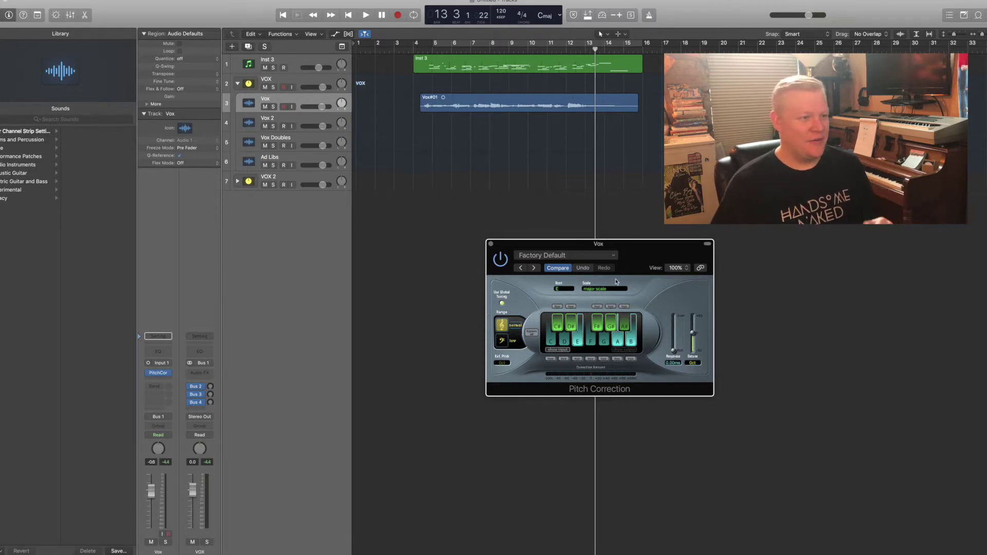
Close the Pitch Correction window, then select and deselect the Vox#01 region.
left_click(491, 244)
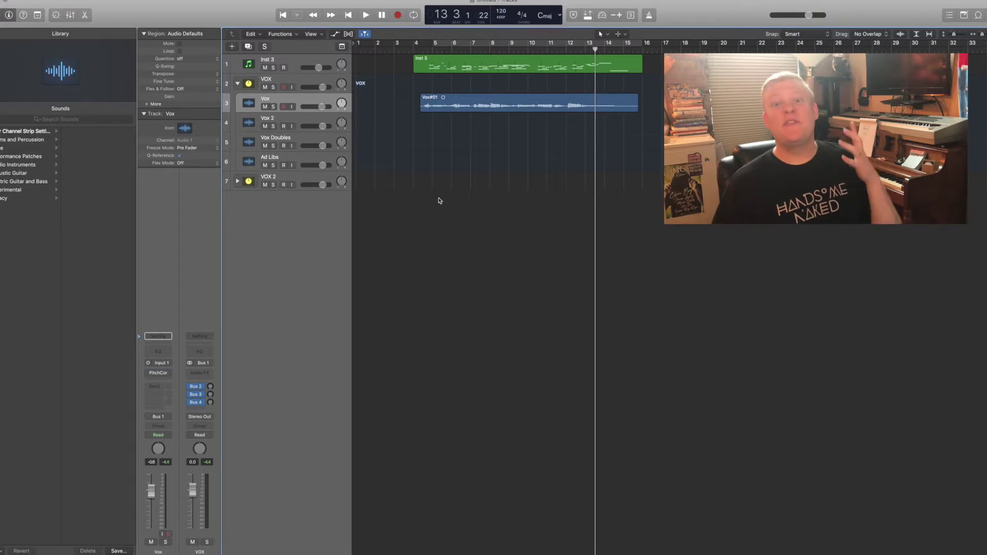
left_click(296, 98)
left_click(400, 144)
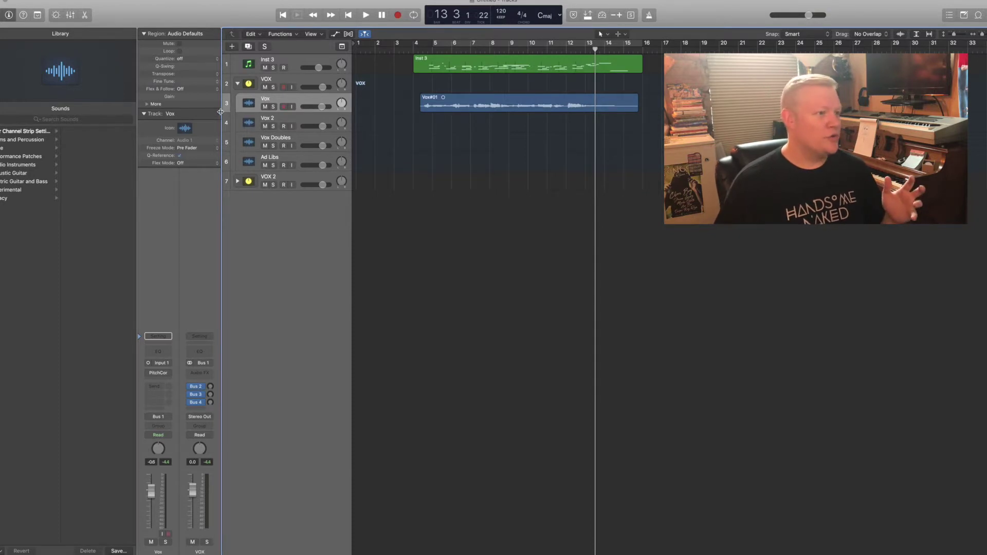
Set the Vox track's Flex Mode to Flex Pitch and reselect the Vox#01 region.
left_click(271, 100)
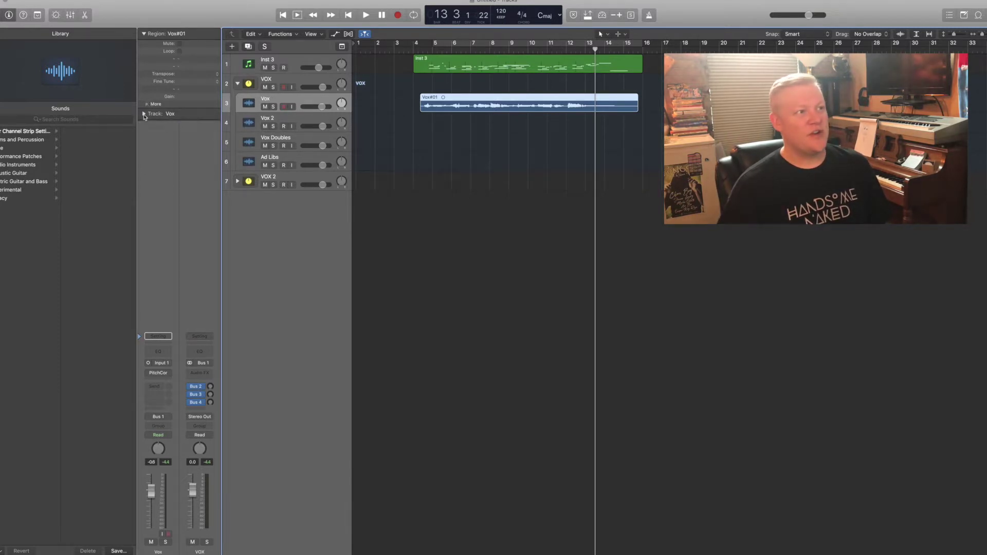
left_click(181, 163)
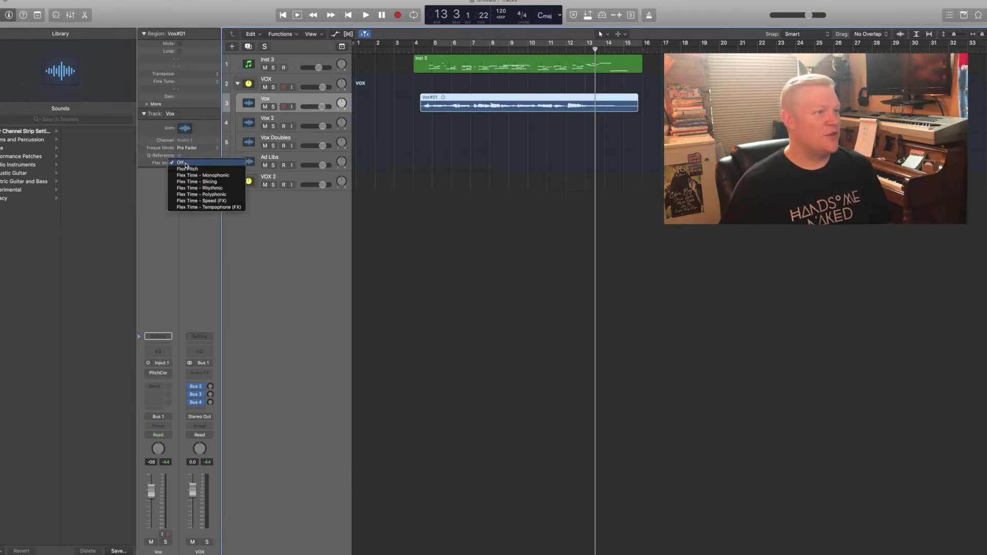
key("Escape")
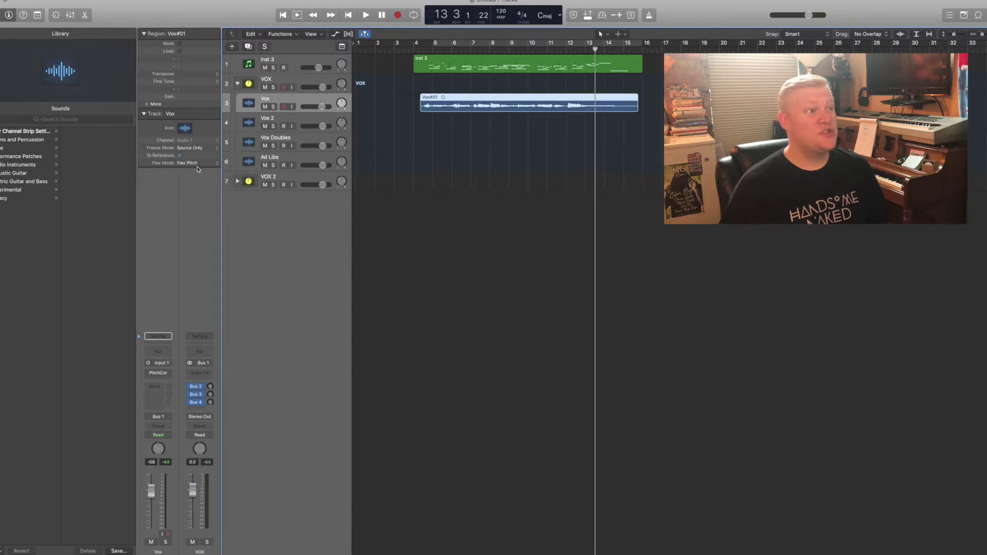
left_click(446, 138)
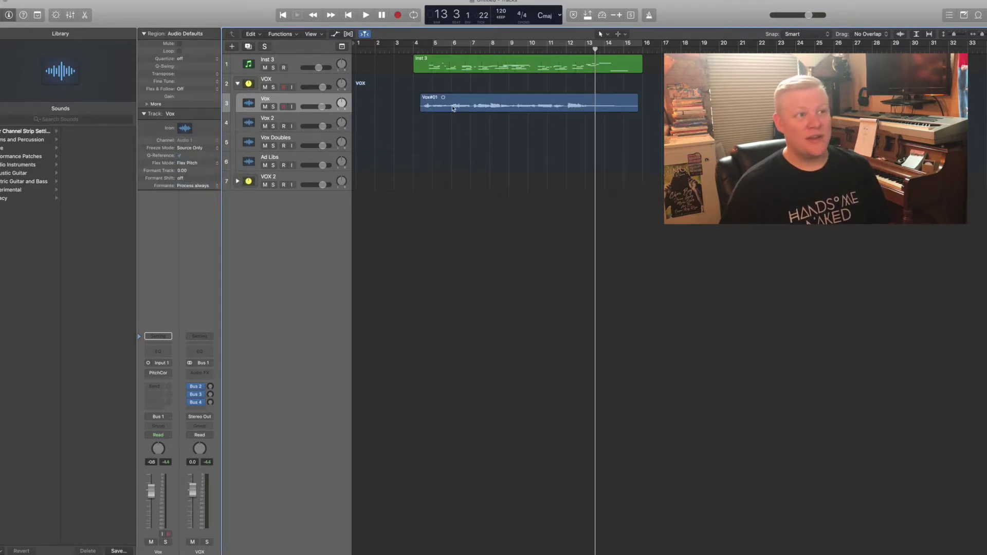
left_click(453, 108)
Open Vox#01 in an enlarged track editor with Flex Pitch notes and play from the region start.
key("e")
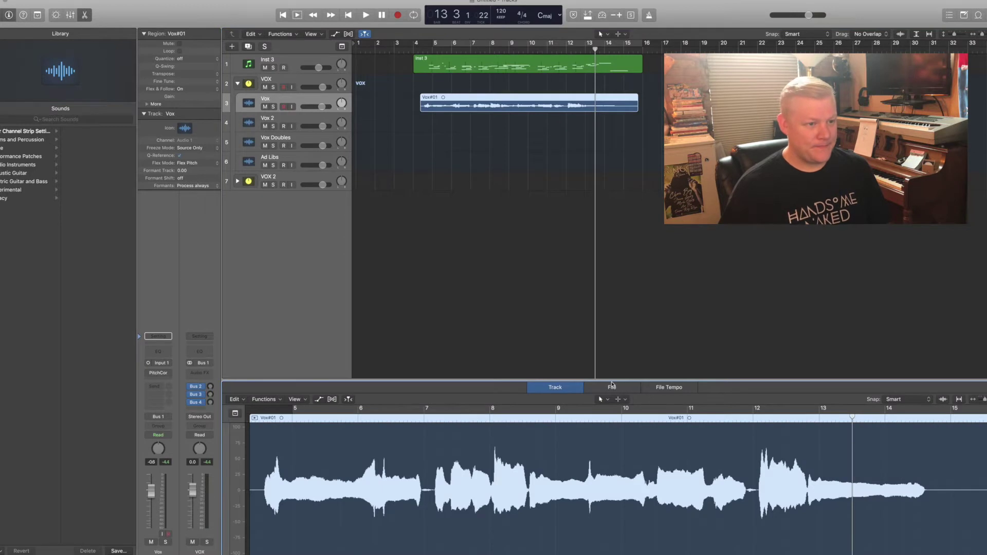
left_click_drag(612, 384, 334, 342)
left_click(333, 329)
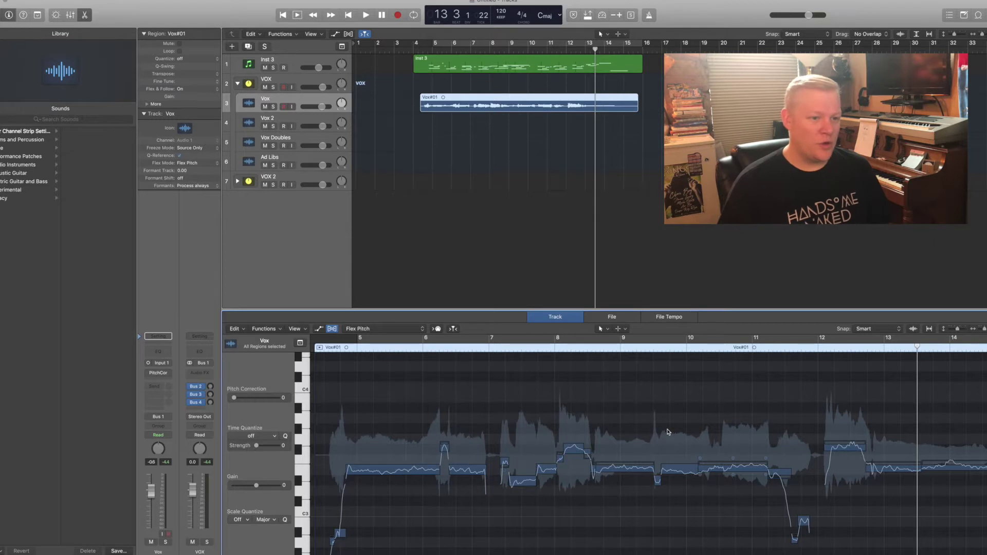
scroll(643, 430, "left", 5)
scroll(591, 425, "down", 5)
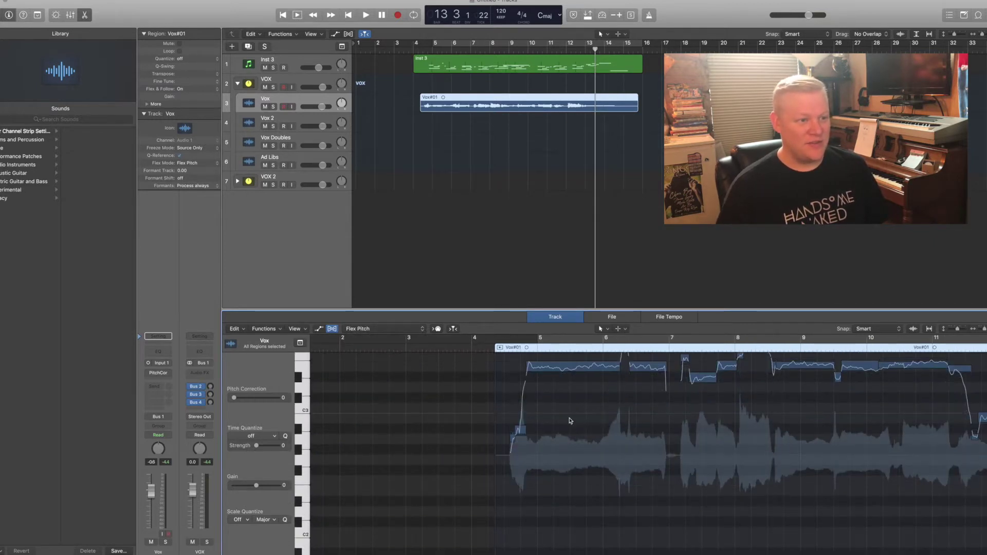
scroll(566, 417, "up", 3)
key("shift+space")
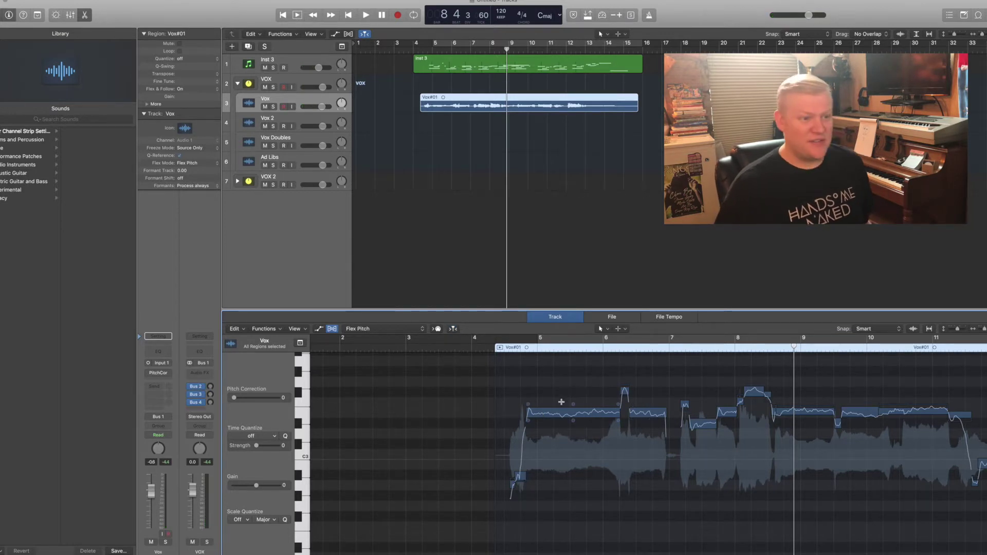
Select all Vox#01 notes and set them to perfect pitch.
key("super+a")
key("t")
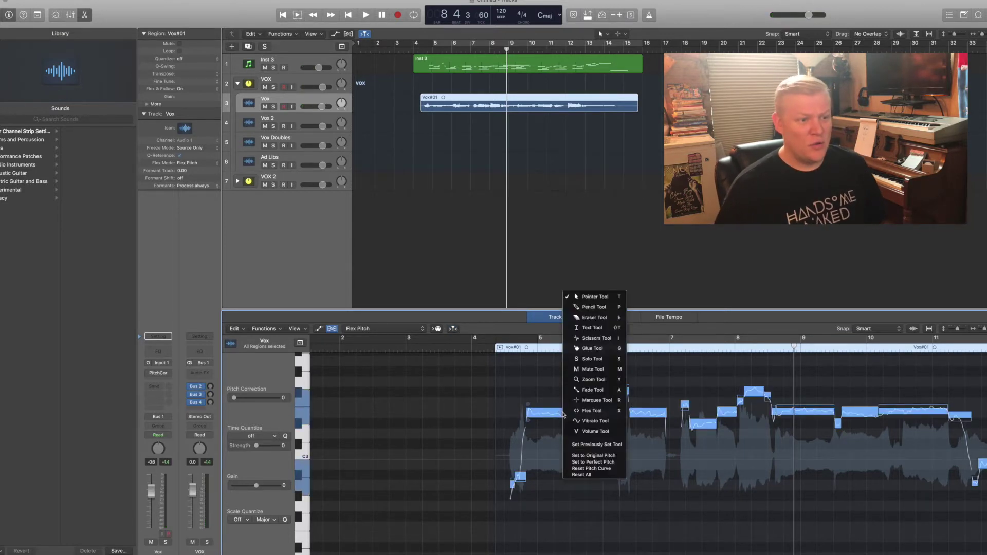
left_click(605, 463)
Raise the low stray note near bar 11 from A2 up to C3.
scroll(627, 390, "right", 3)
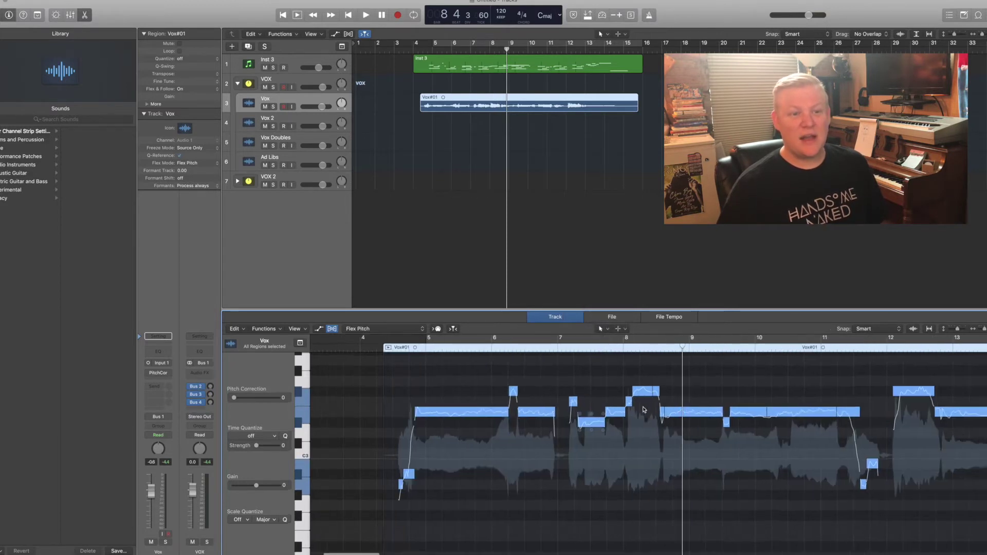
left_click(421, 397)
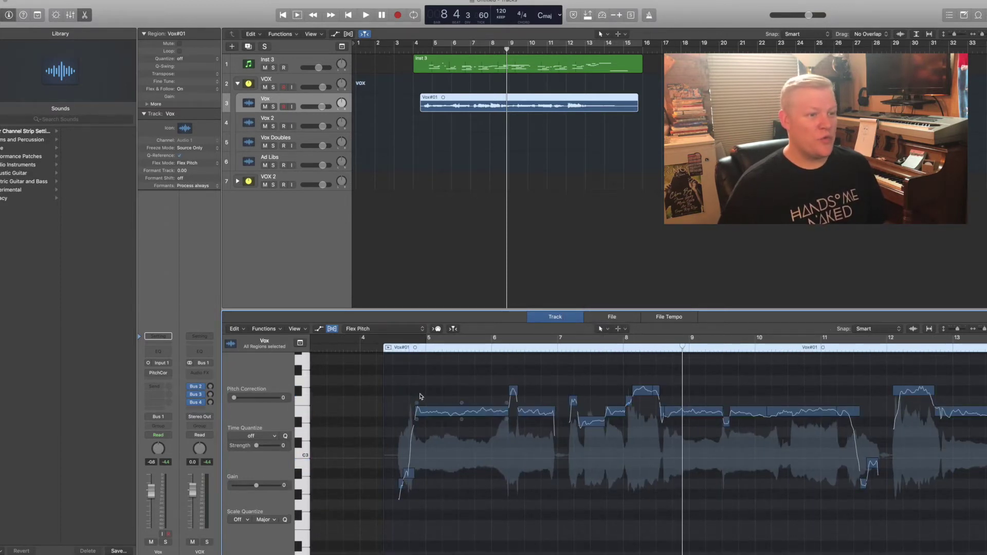
scroll(653, 386, "right", 3)
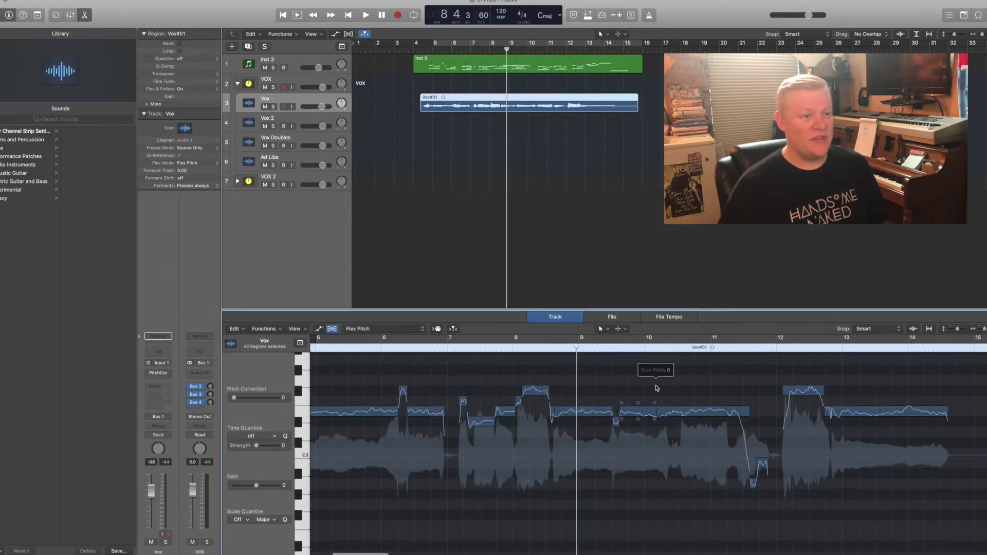
left_click(460, 400)
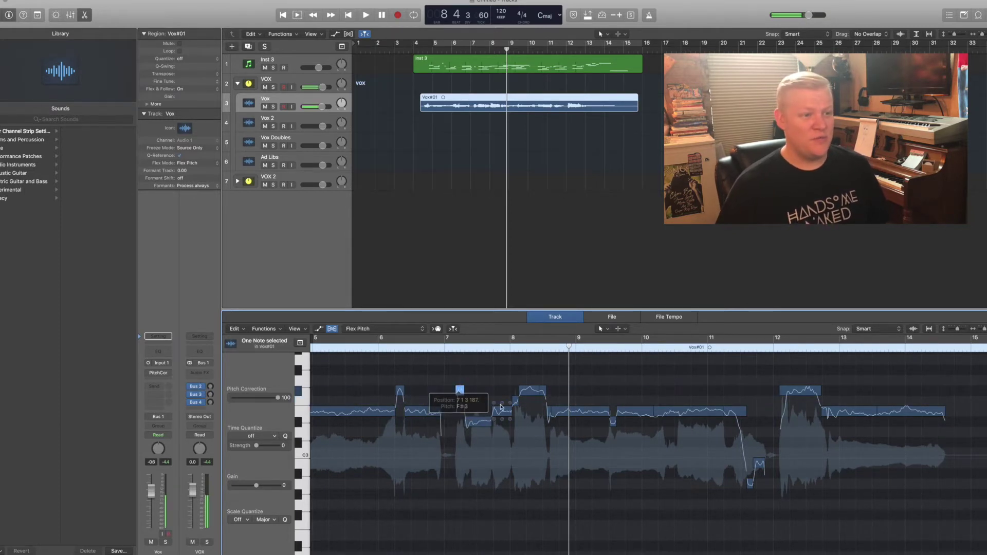
scroll(487, 408, "right", 5)
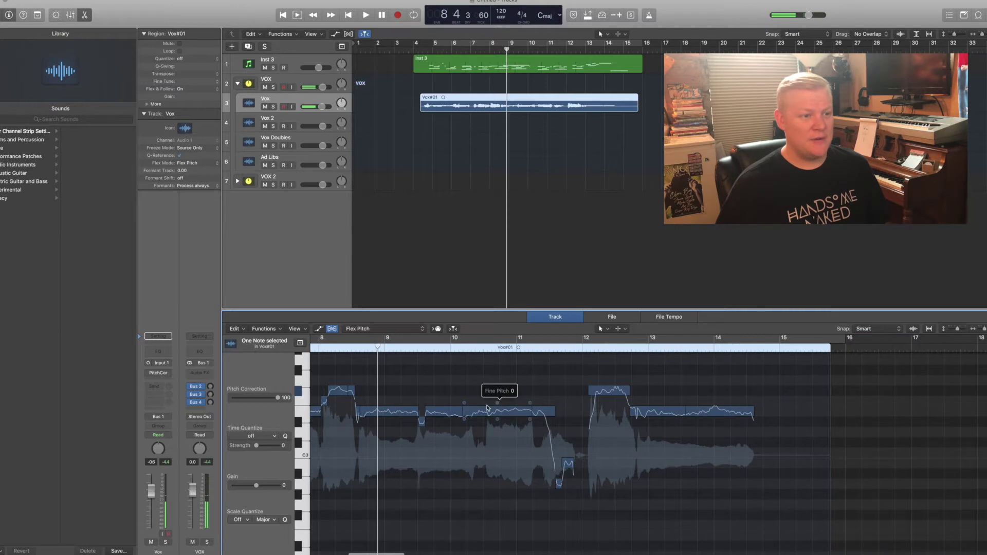
left_click(558, 484)
mouse_move(559, 484)
left_mouse_down()
mouse_move(561, 453)
mouse_move(559, 466)
left_mouse_up()
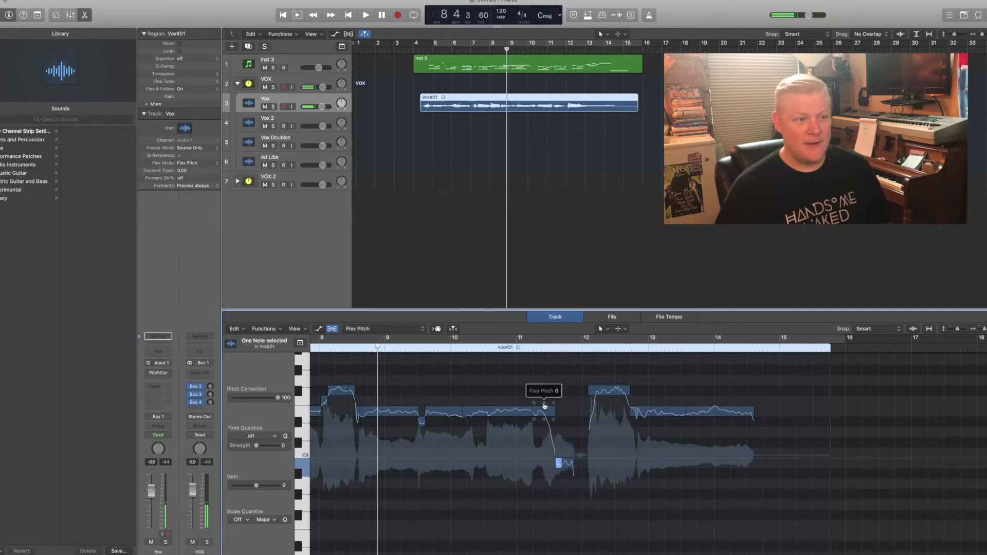
scroll(609, 395, "left", 10)
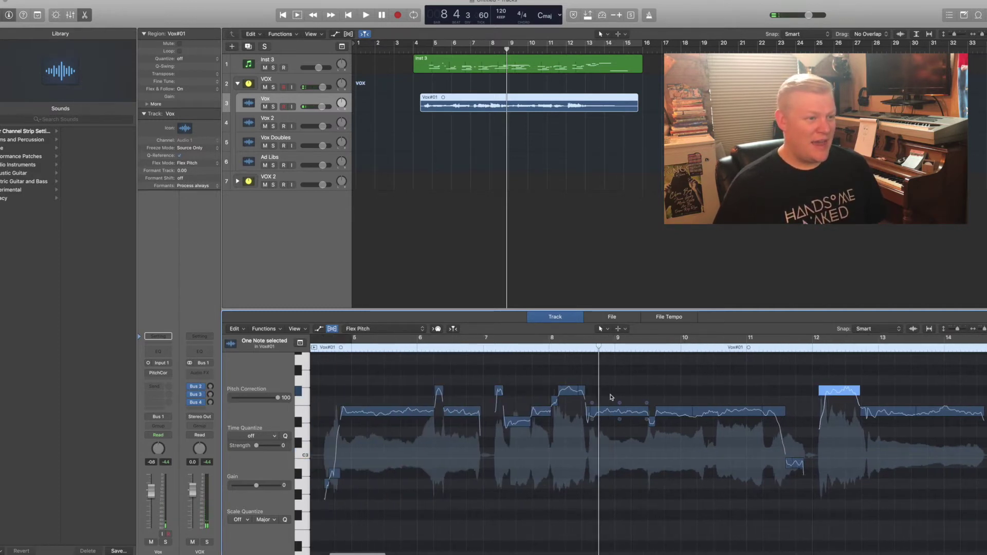
Flatten the vibrato on all Vox#01 notes to about 6% and audition from bar 4.
left_click(449, 414)
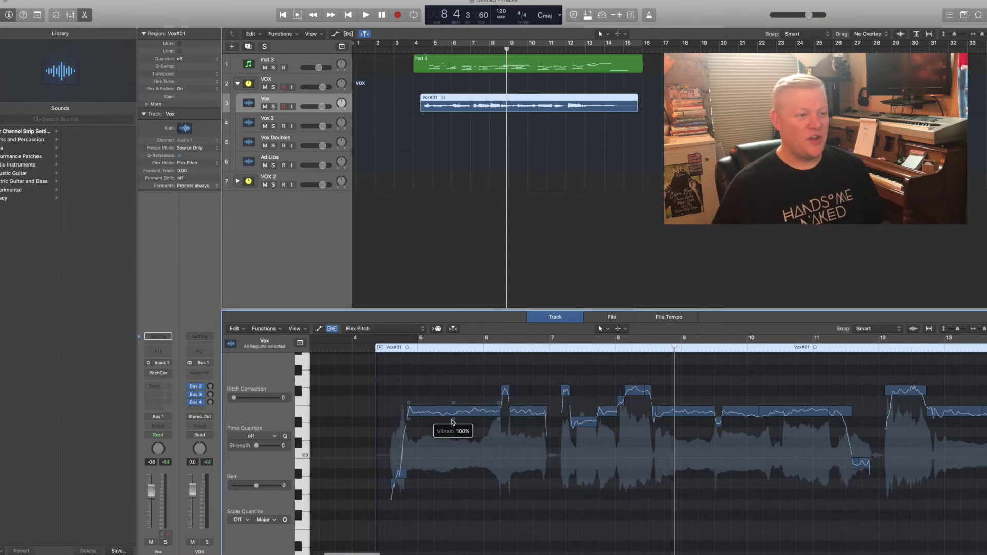
left_click(454, 423)
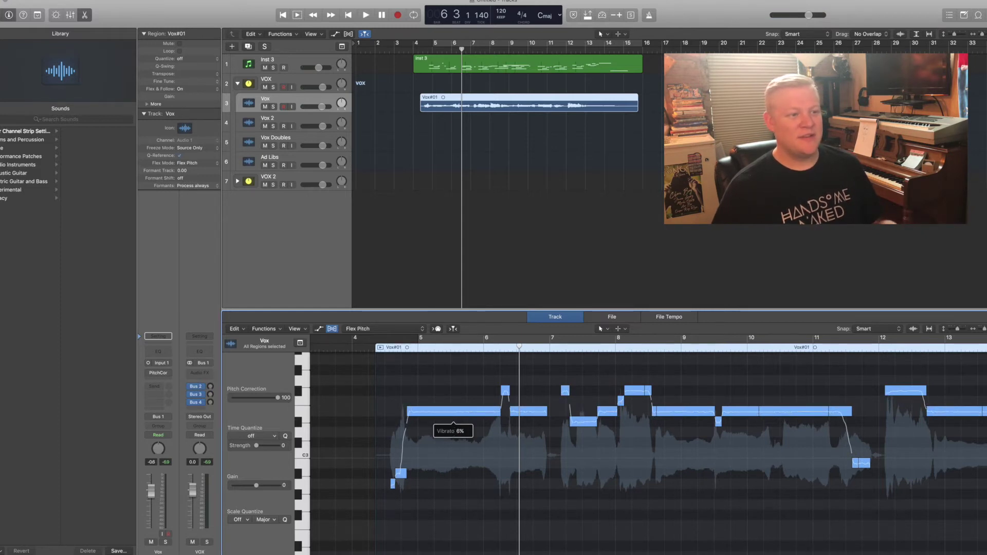
left_click(401, 350)
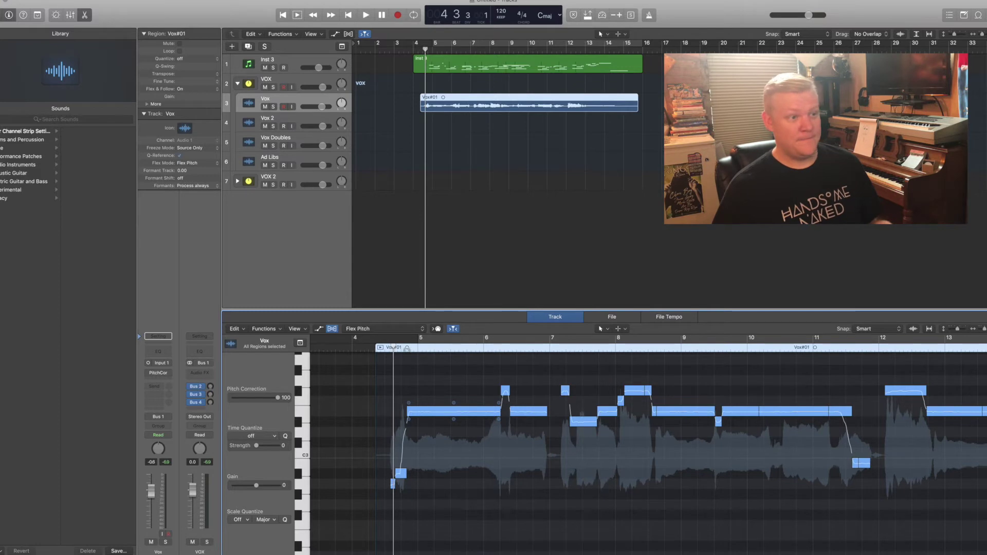
key("space")
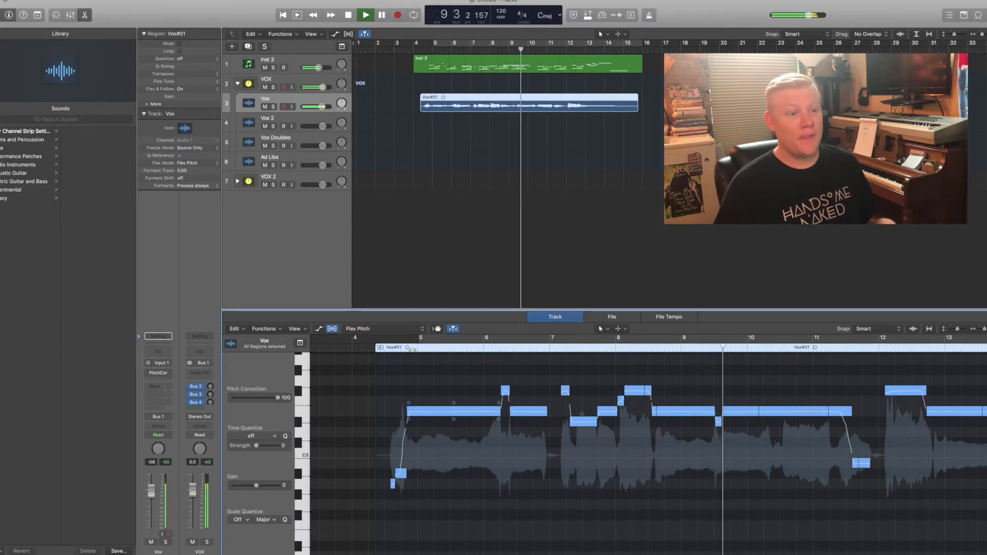
key("space")
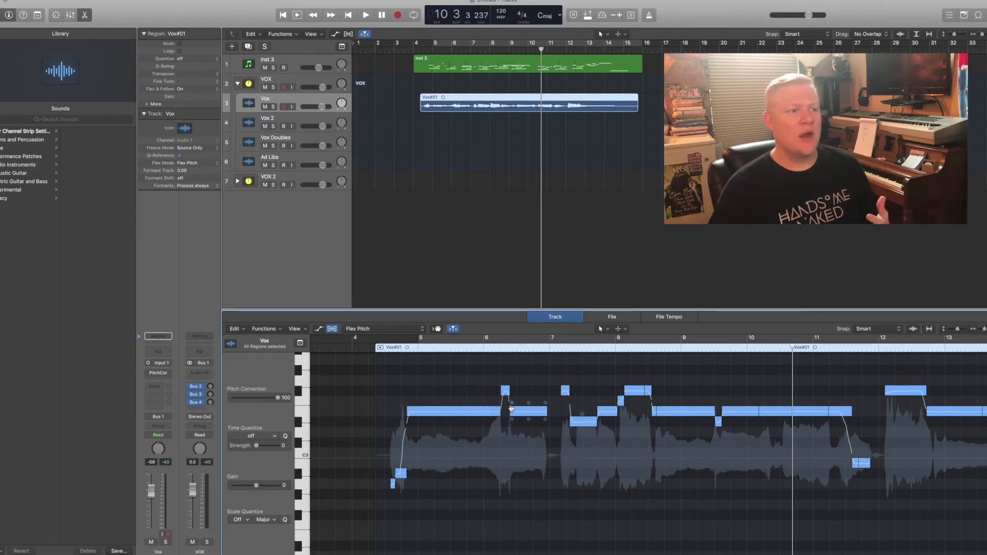
Lower a short note's pitch, then select and deselect all the vocal notes.
left_click(554, 399)
left_click_drag(567, 401, 566, 421)
key("super+a")
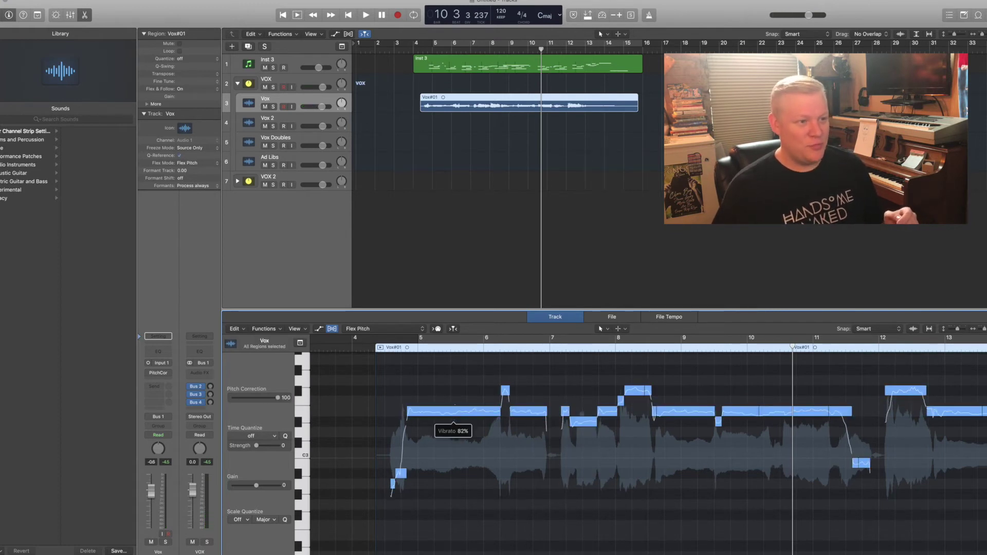
left_click(544, 399)
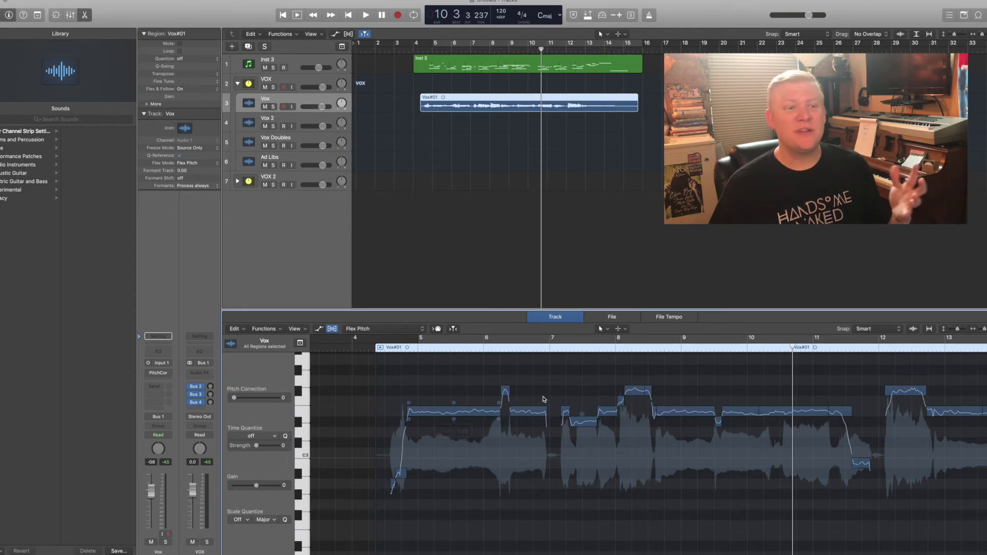
Select the long notes near bar 9 and bars 12–13 and play back the vocal's end.
left_click(687, 423)
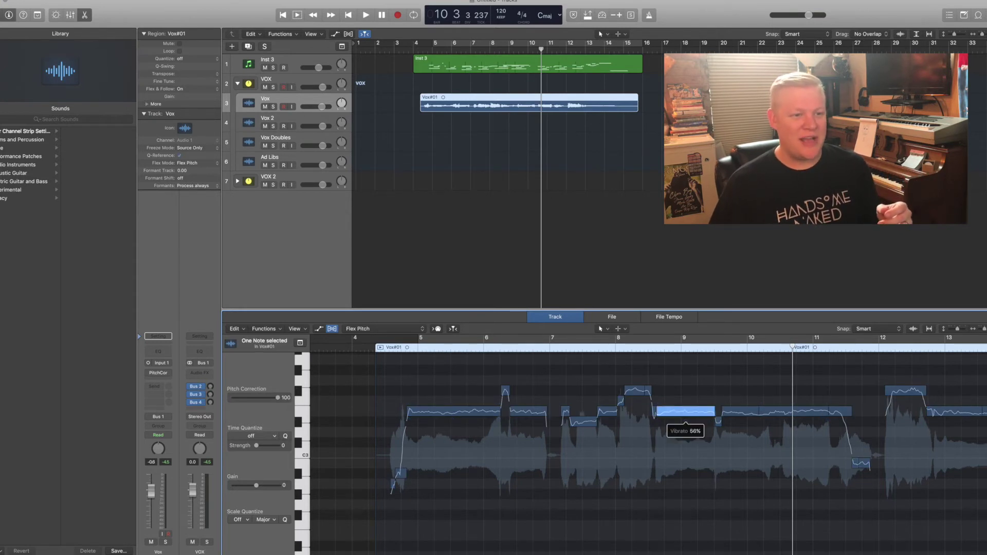
scroll(689, 421, "right", 10)
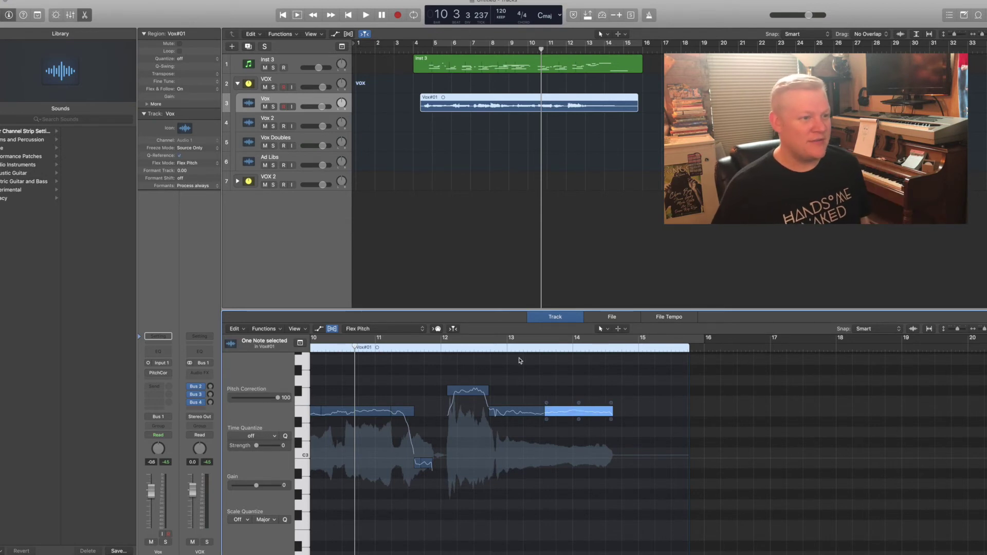
key("space")
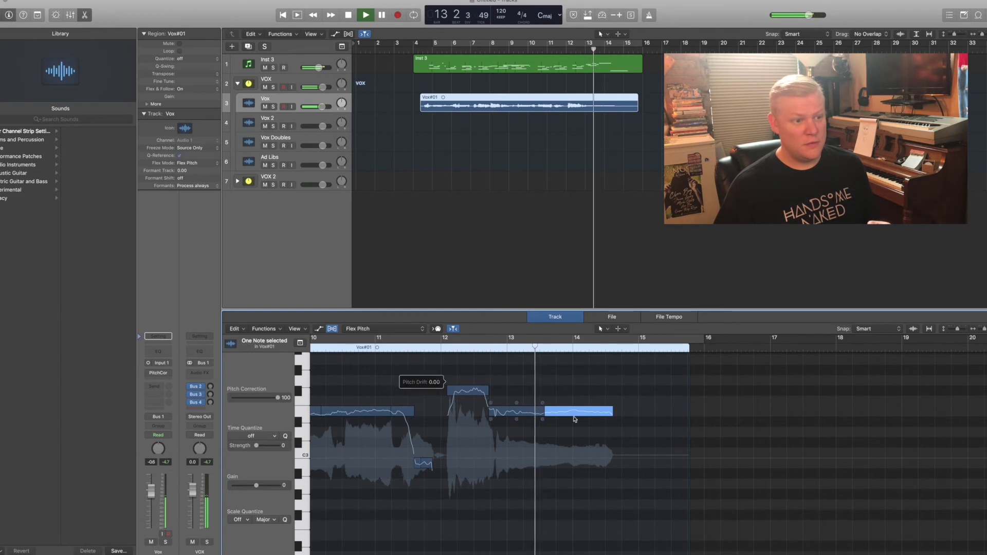
left_click(517, 417)
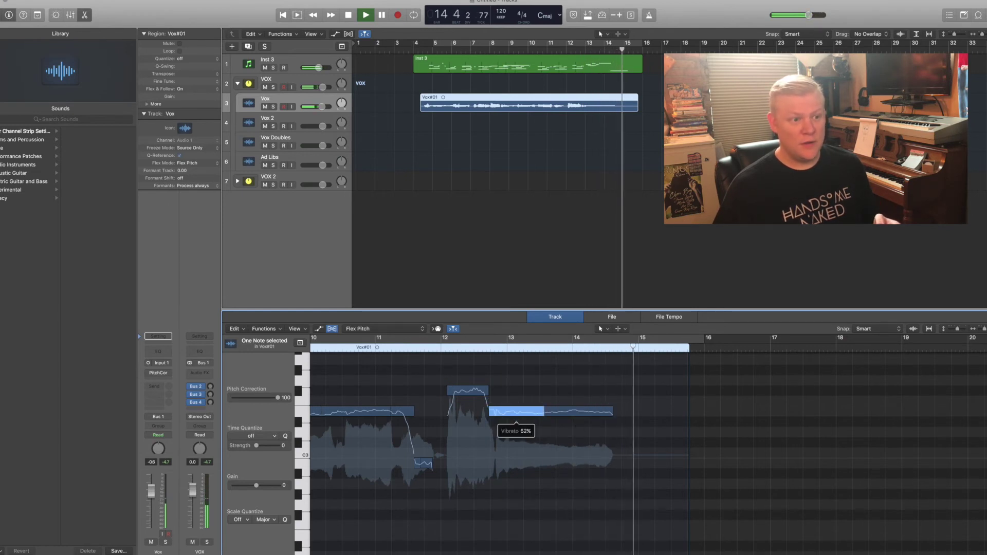
left_click(492, 348)
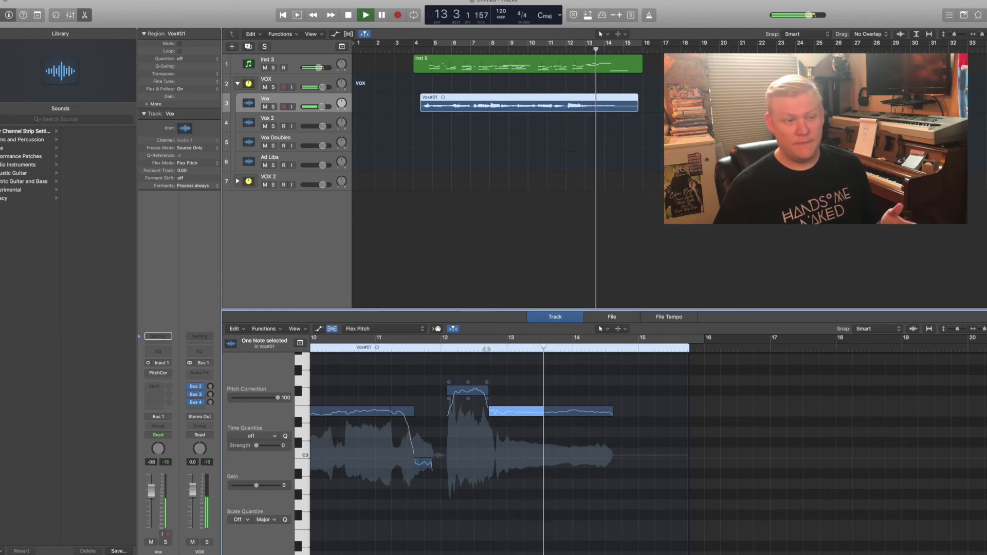
key("space")
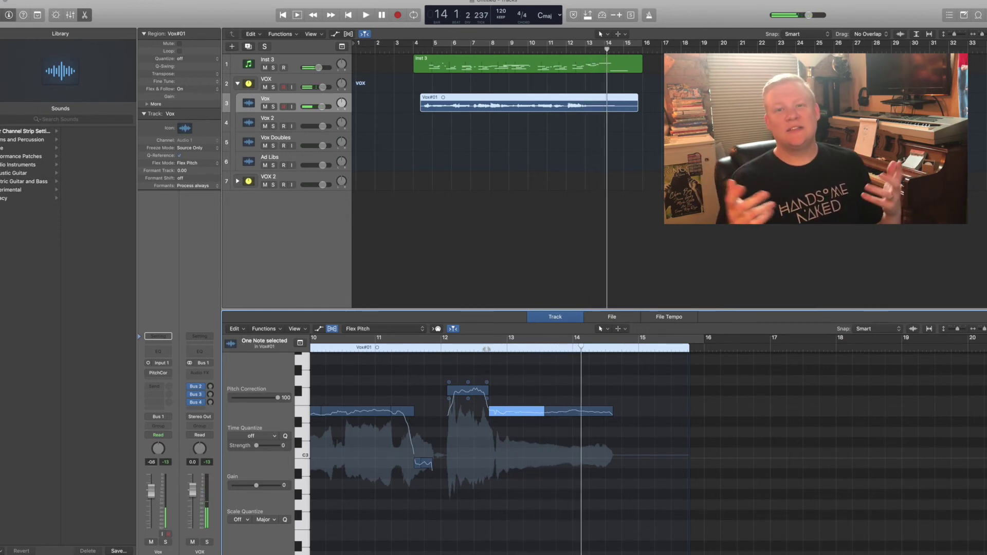